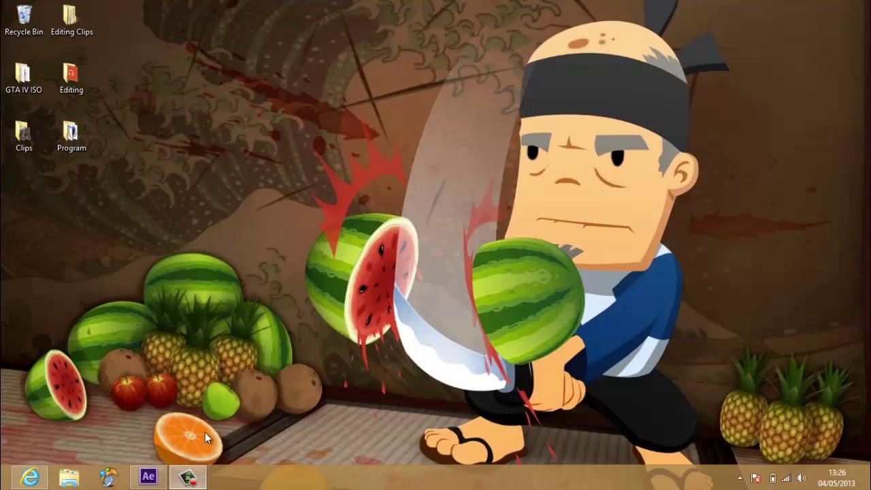
Show the revisionfx.com Twixtor 5.1.5 downloads page in Internet Explorer
{"action": "left_click", "coordinate": [30, 477]}
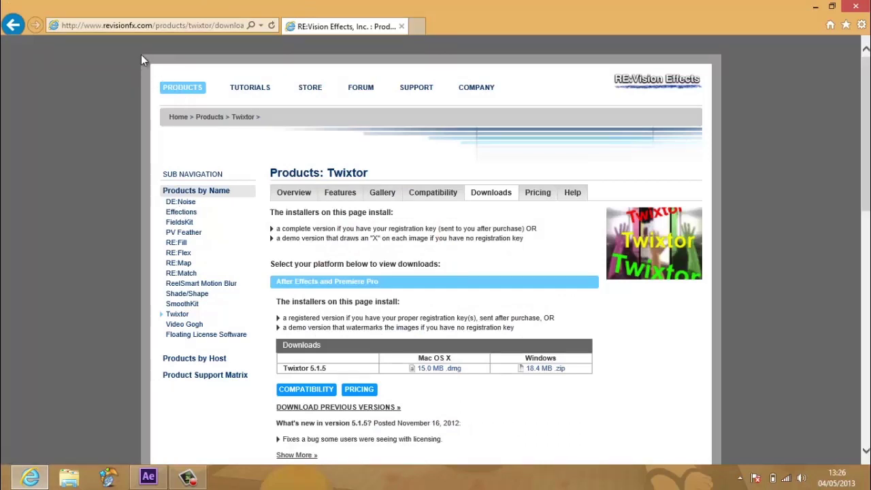
Import the 1080 Wrist Twist On Ladder 720 Fakie Off Karachi clip into the After Effects project
{"action": "left_click", "coordinate": [810, 6]}
{"action": "left_click", "coordinate": [148, 476]}
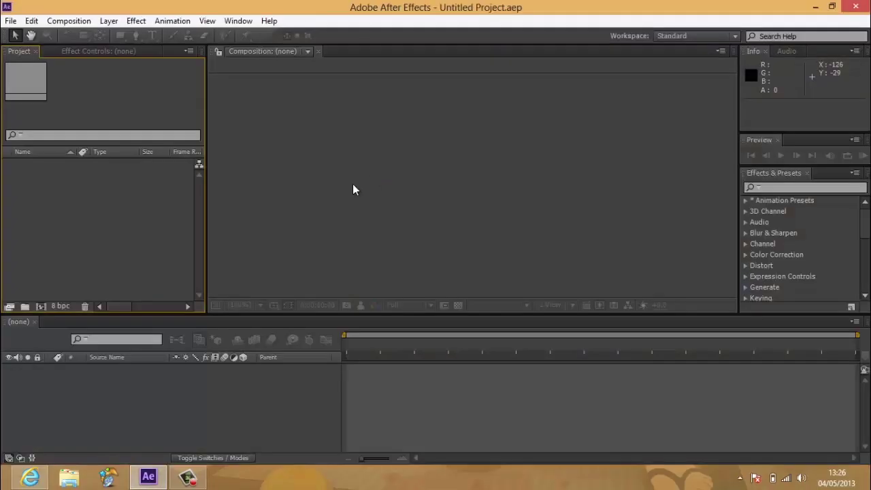
{"action": "right_click", "coordinate": [139, 216]}
{"action": "mouse_move", "coordinate": [204, 266]}
{"action": "left_click", "coordinate": [310, 267]}
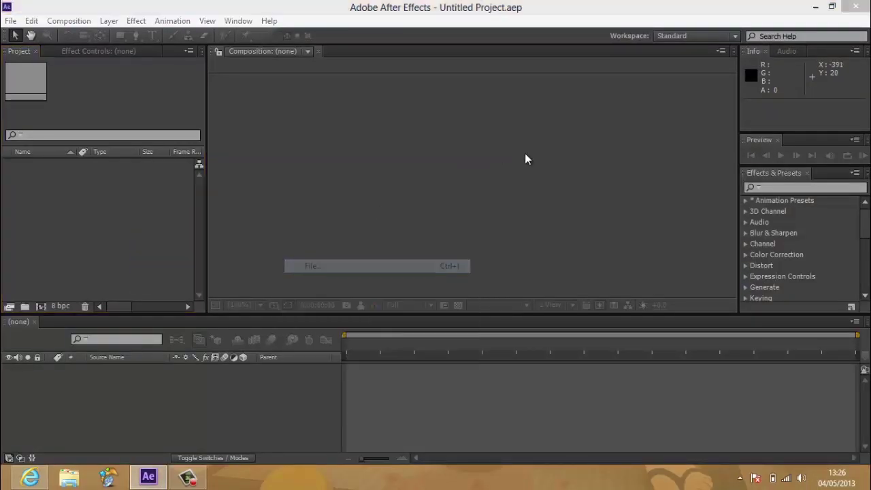
{"action": "scroll", "coordinate": [499, 121], "scroll_direction": "down", "scroll_amount": 1}
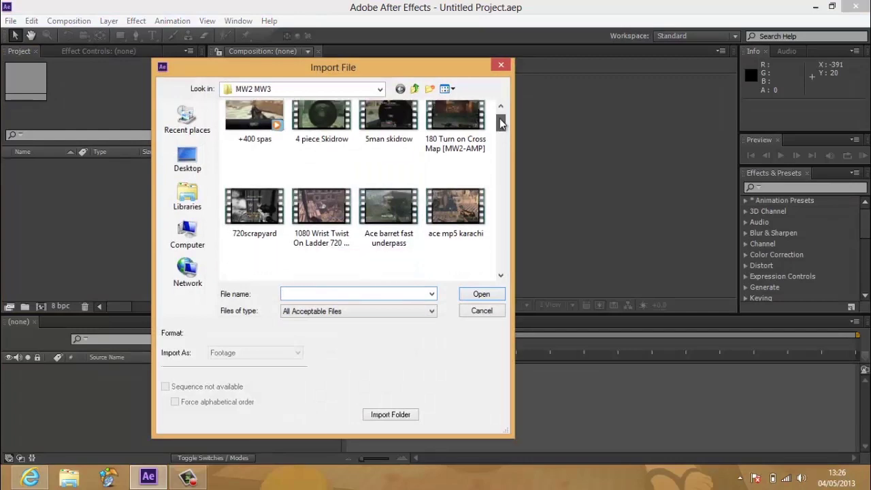
{"action": "double_click", "coordinate": [330, 195]}
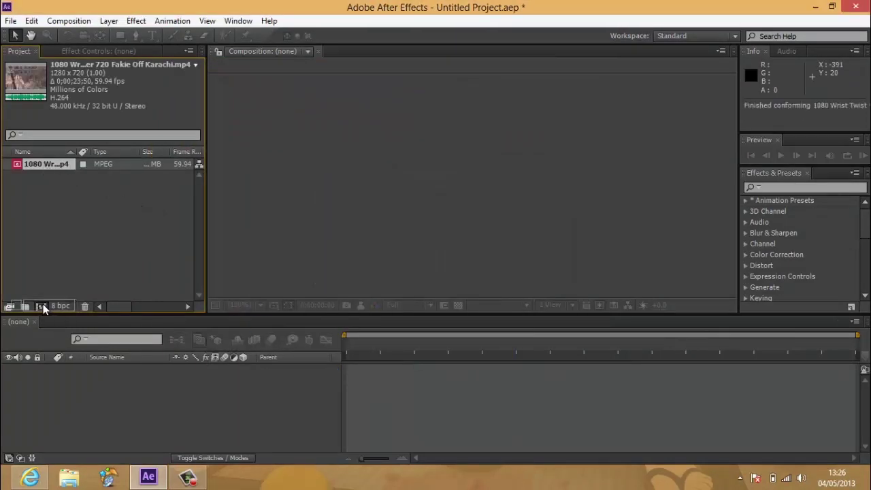
Build a 1280×720, 59.94 fps composition from the clip and scrub to about 7 seconds
{"action": "left_click", "coordinate": [41, 306]}
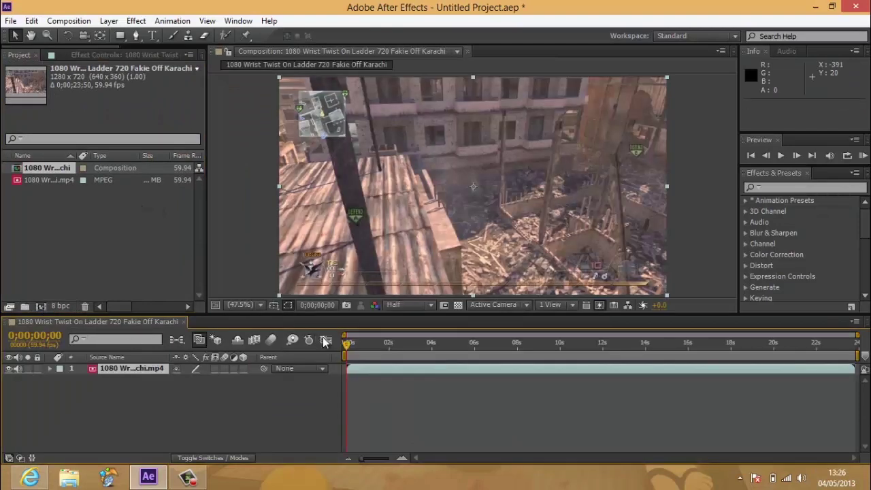
{"action": "left_click_drag", "start_coordinate": [347, 344], "coordinate": [571, 348]}
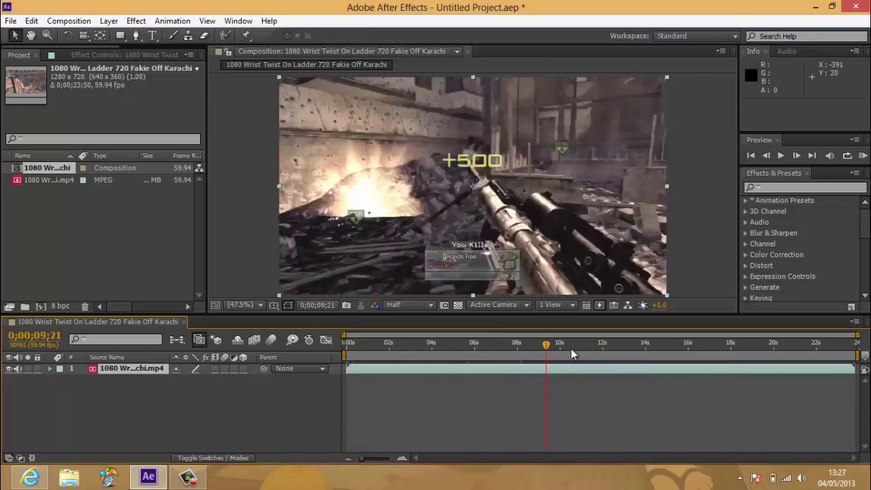
{"action": "left_click", "coordinate": [496, 346]}
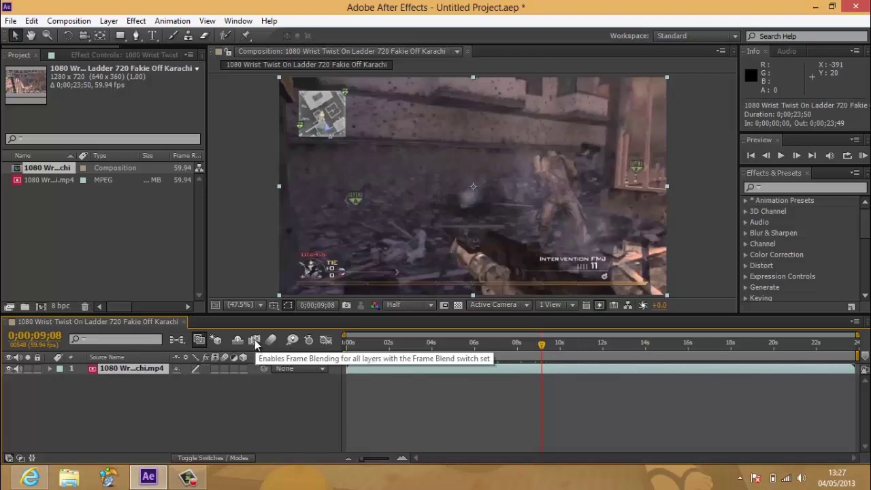
Enable time remapping on the clip layer
{"action": "left_click", "coordinate": [109, 21]}
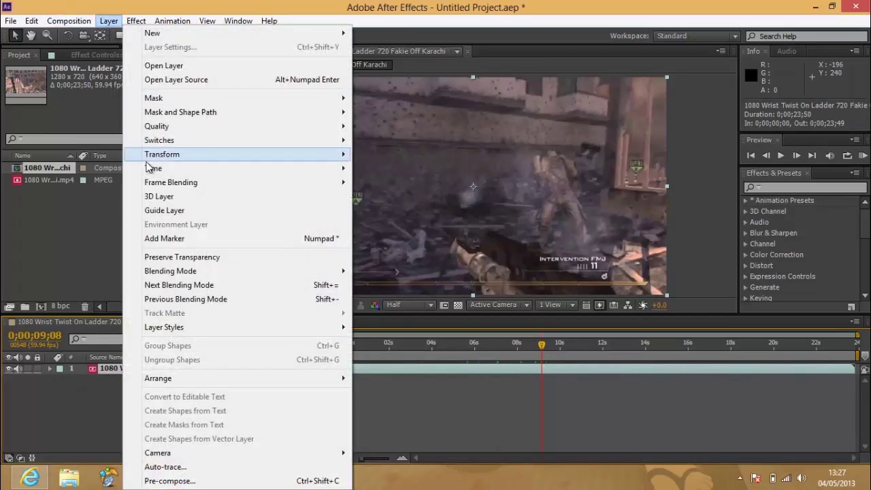
{"action": "mouse_move", "coordinate": [152, 168]}
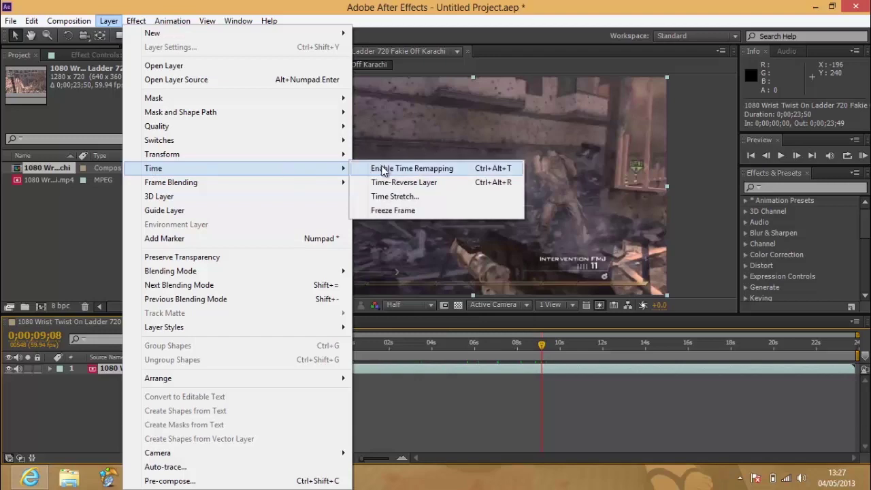
{"action": "left_click", "coordinate": [381, 170]}
Set the clip layer's frame blending to Pixel Motion
{"action": "left_click", "coordinate": [108, 21]}
{"action": "mouse_move", "coordinate": [171, 182]}
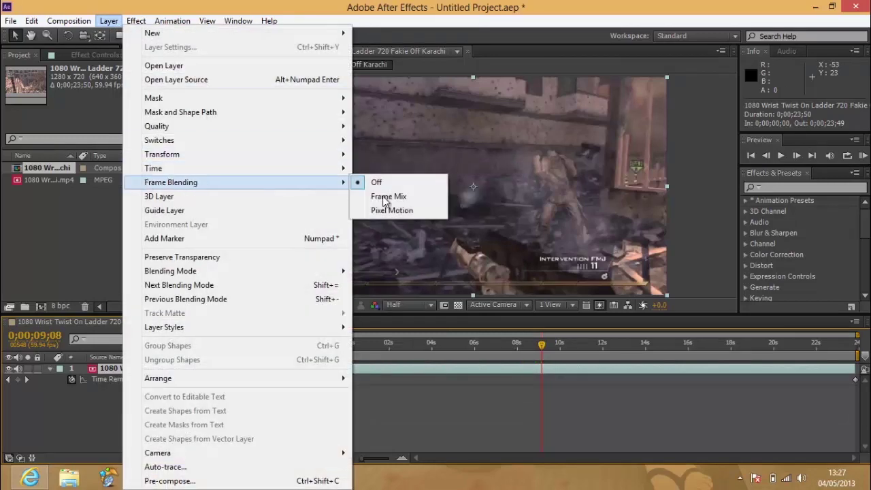
{"action": "left_click", "coordinate": [405, 211]}
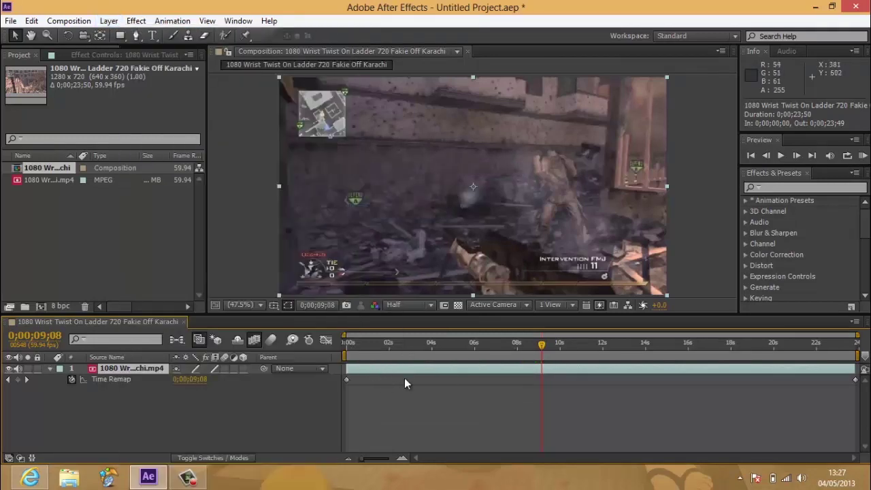
Set the composition duration to 0;01;23;50 and extend the layer's out point to 0;00;58;59
{"action": "left_click", "coordinate": [68, 21]}
{"action": "left_click", "coordinate": [85, 57]}
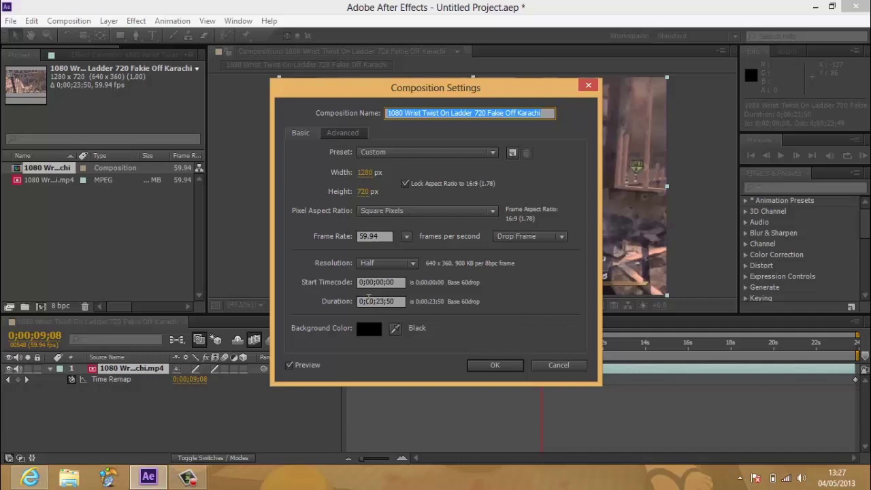
{"action": "left_click", "coordinate": [368, 300]}
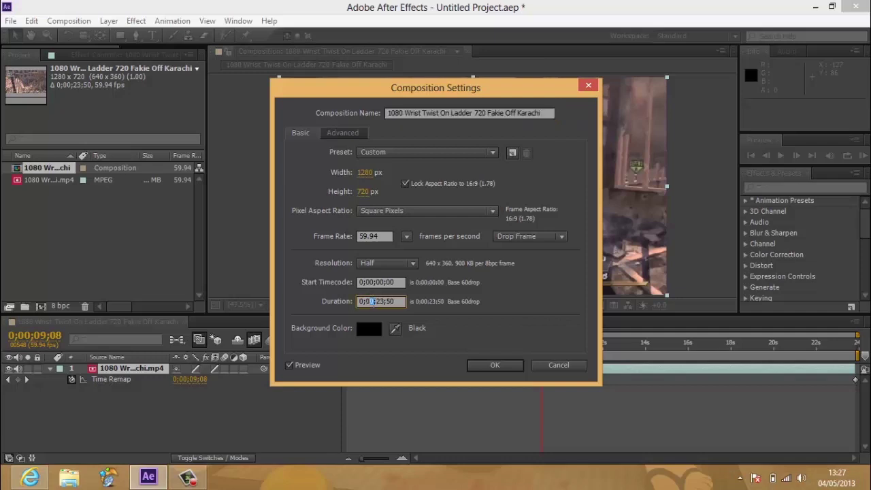
{"action": "left_click", "coordinate": [496, 365]}
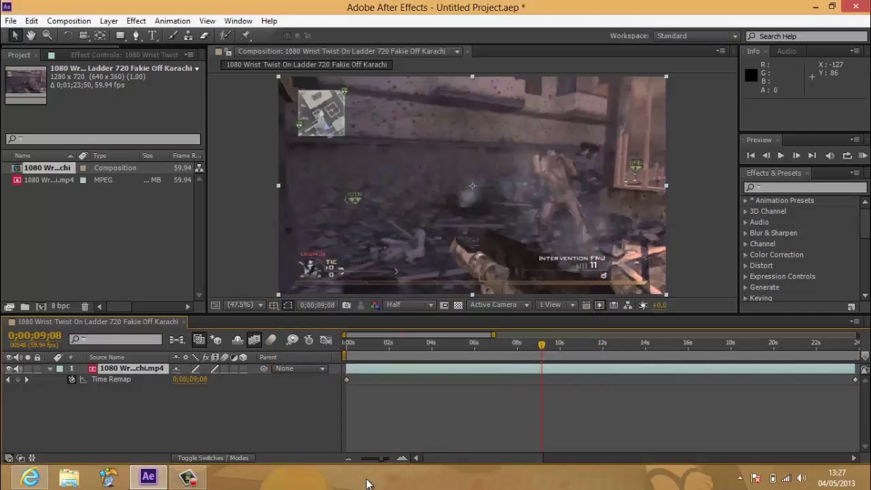
{"action": "left_click_drag", "start_coordinate": [374, 458], "coordinate": [342, 462]}
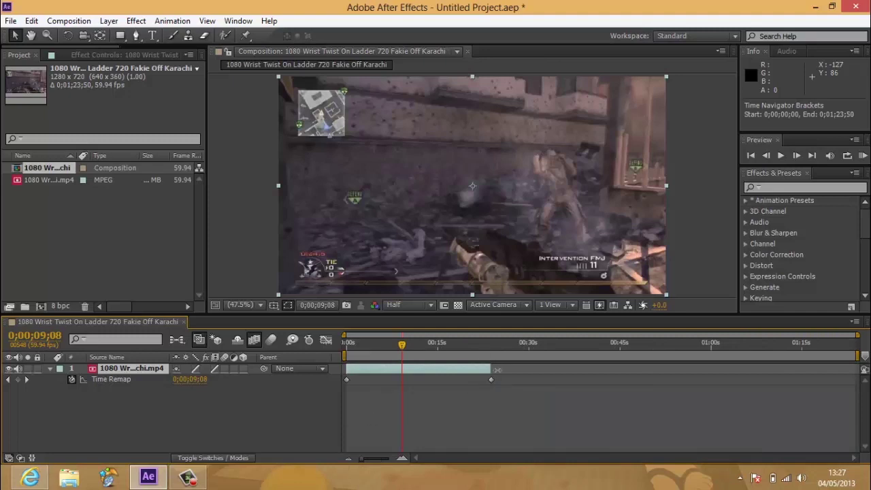
{"action": "left_click_drag", "start_coordinate": [493, 369], "coordinate": [708, 369]}
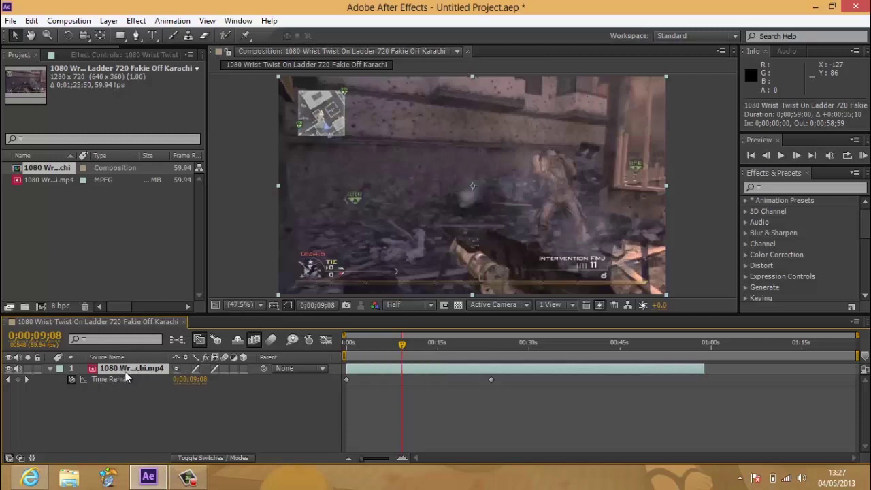
Apply the RE:Vision Twixtor effect to the clip layer
{"action": "left_click", "coordinate": [136, 20]}
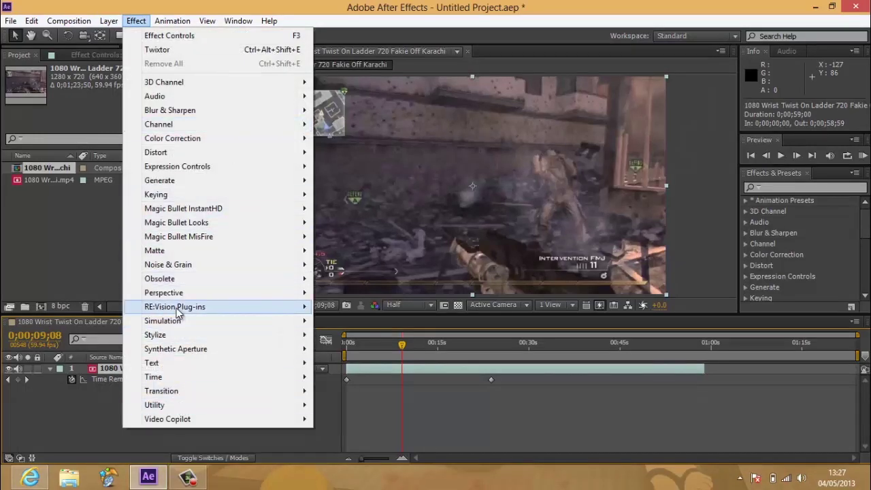
{"action": "mouse_move", "coordinate": [179, 308]}
{"action": "left_click", "coordinate": [356, 321]}
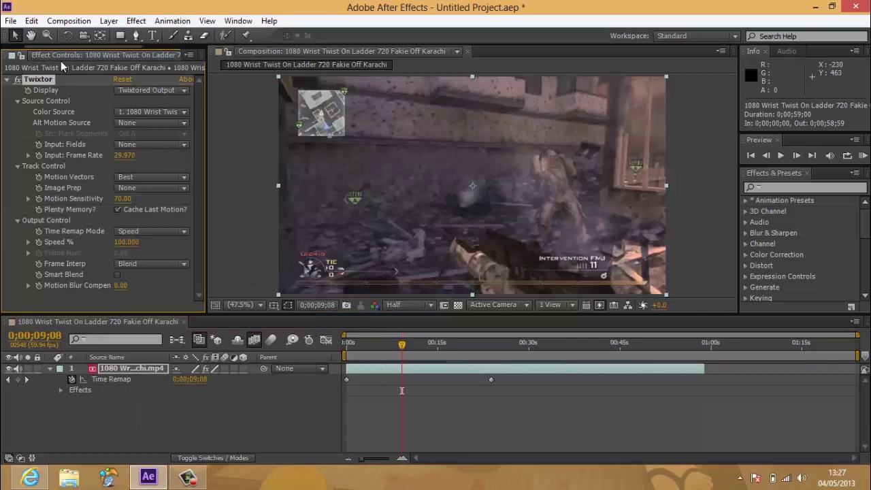
Set Twixtor's Input: Frame Rate to 59.94 in Effect Controls
{"action": "left_click", "coordinate": [20, 56]}
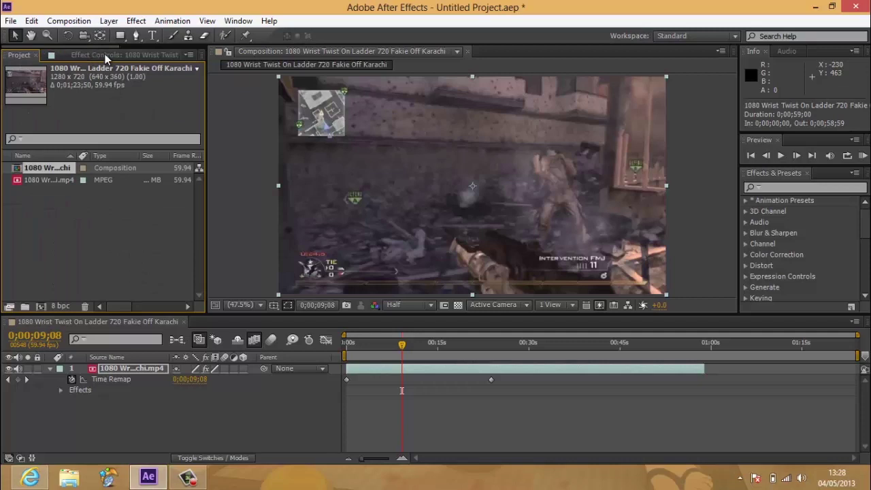
{"action": "left_click", "coordinate": [105, 53]}
{"action": "left_click", "coordinate": [126, 156]}
{"action": "type", "text": "5"}
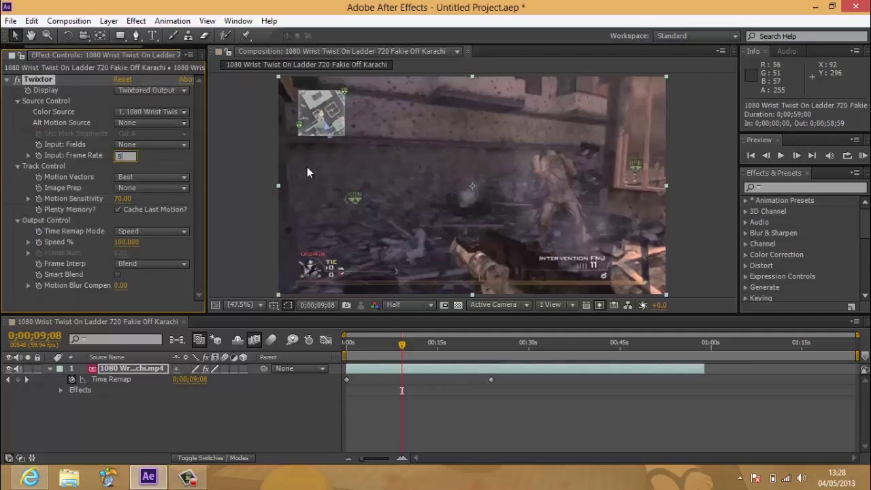
{"action": "type", "text": "9.94"}
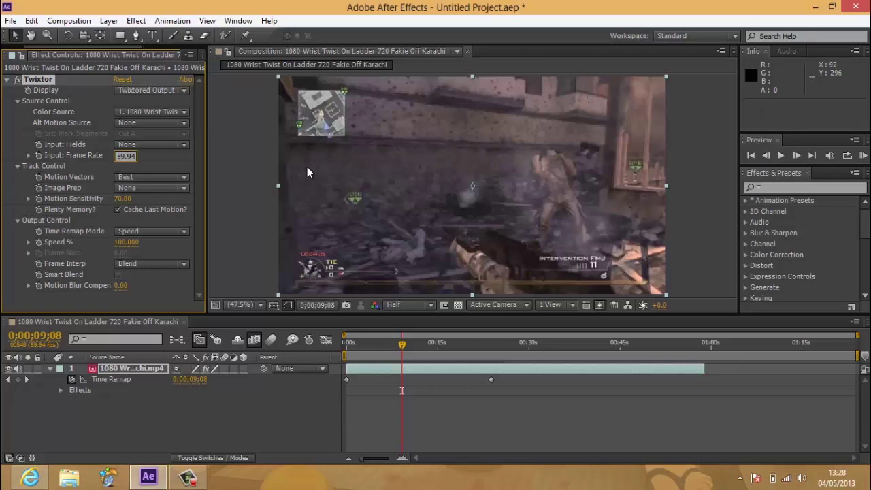
{"action": "key", "text": "Return"}
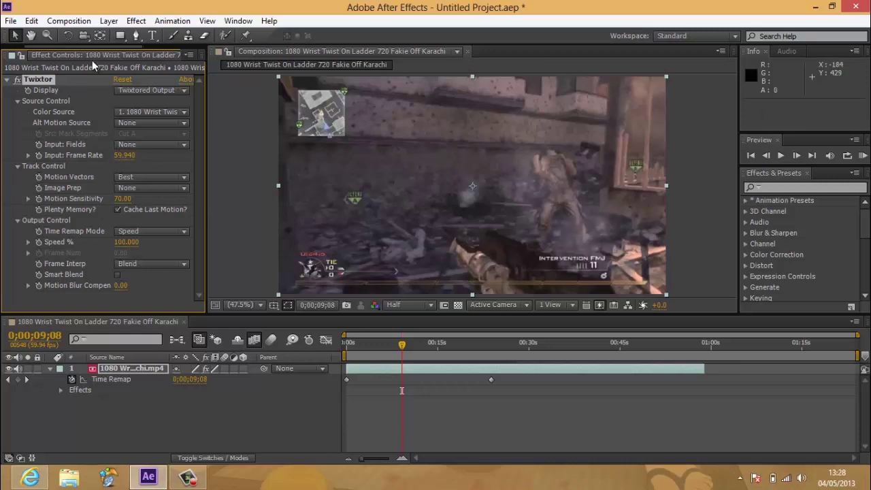
{"action": "left_click", "coordinate": [17, 55]}
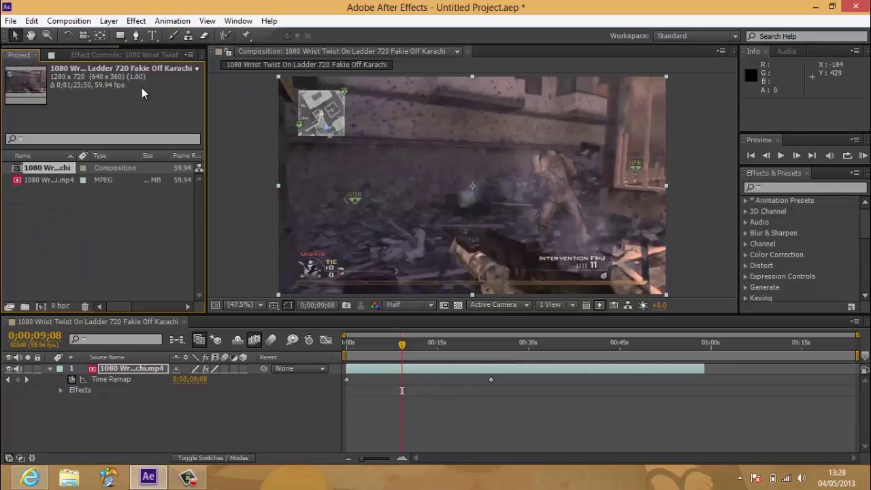
{"action": "left_click", "coordinate": [111, 54]}
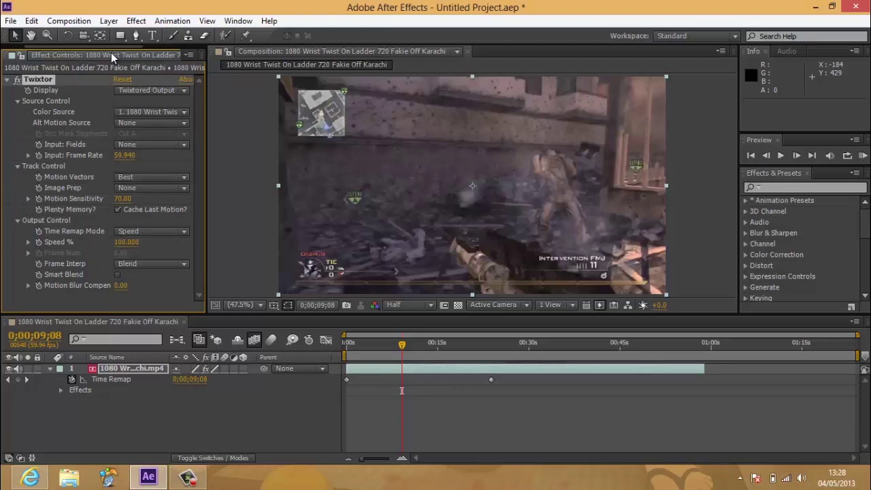
Expand the layer's Twixtor Output Control properties, including Speed %, in the timeline
{"action": "left_click_drag", "start_coordinate": [402, 349], "coordinate": [408, 353]}
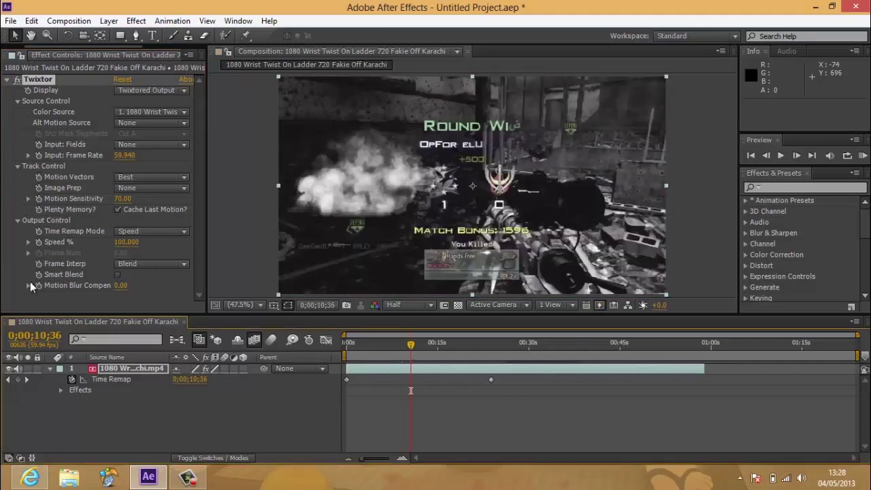
{"action": "left_click", "coordinate": [50, 368]}
{"action": "left_click", "coordinate": [49, 368]}
{"action": "left_click", "coordinate": [61, 390]}
{"action": "left_click", "coordinate": [73, 402]}
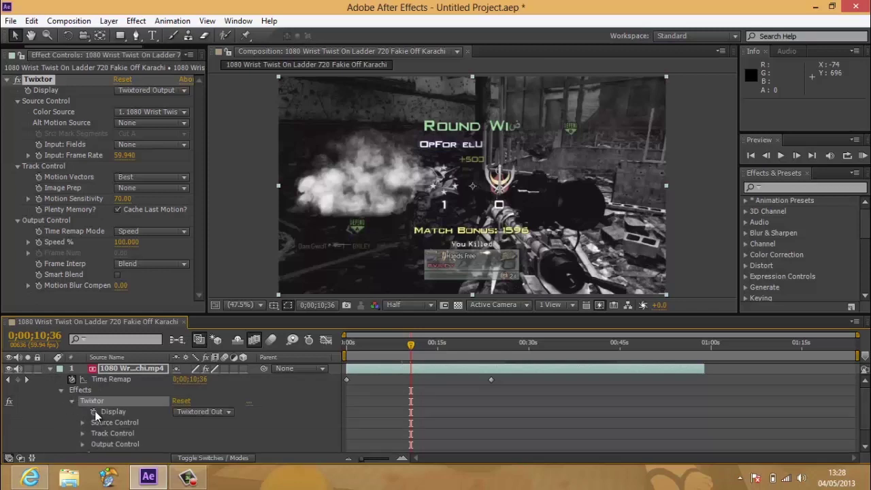
{"action": "scroll", "coordinate": [81, 417], "scroll_direction": "down", "scroll_amount": 1}
{"action": "left_click", "coordinate": [82, 423]}
{"action": "scroll", "coordinate": [81, 423], "scroll_direction": "down", "scroll_amount": 2}
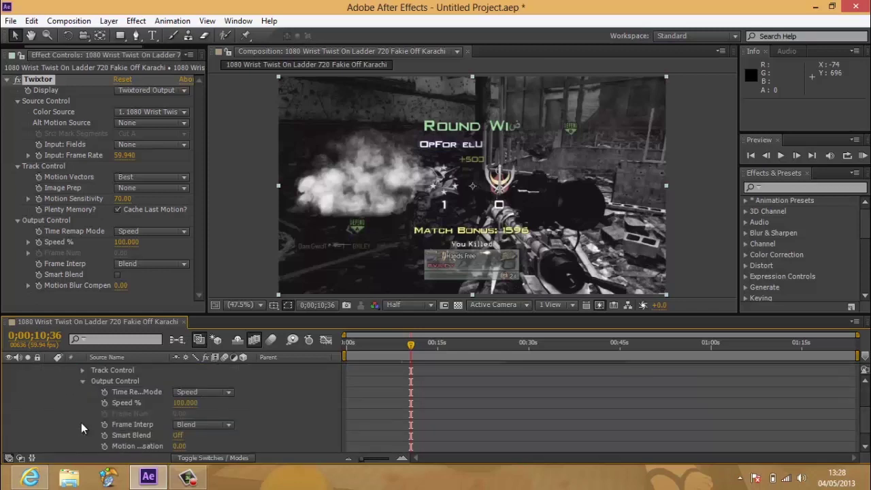
{"action": "scroll", "coordinate": [156, 423], "scroll_direction": "down", "scroll_amount": 1}
{"action": "scroll", "coordinate": [156, 423], "scroll_direction": "up", "scroll_amount": 2}
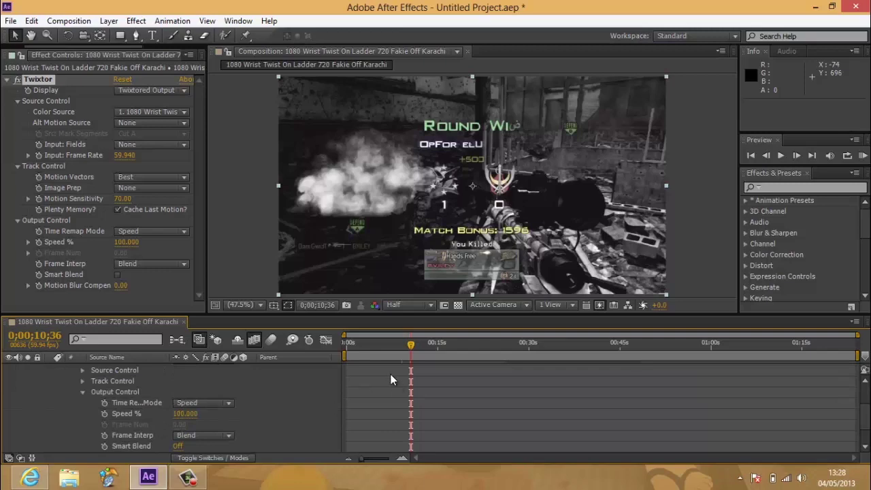
Scrub through the clip and bring the playhead back to about 9 seconds
{"action": "left_click_drag", "start_coordinate": [424, 340], "coordinate": [448, 341]}
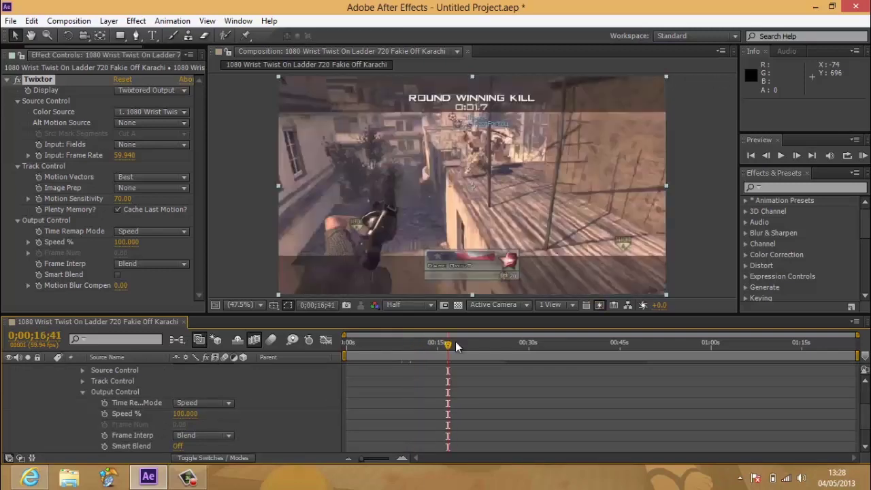
{"action": "left_click", "coordinate": [478, 348]}
{"action": "left_click", "coordinate": [521, 345]}
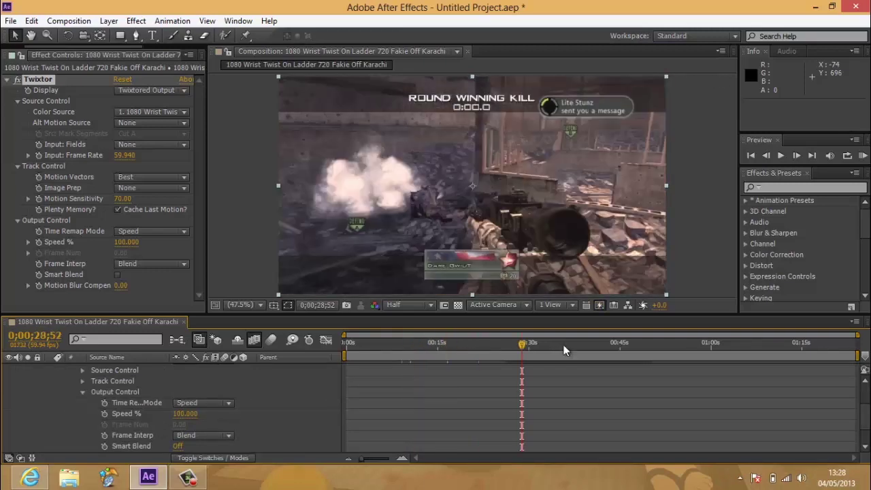
{"action": "left_click_drag", "start_coordinate": [548, 349], "coordinate": [405, 344]}
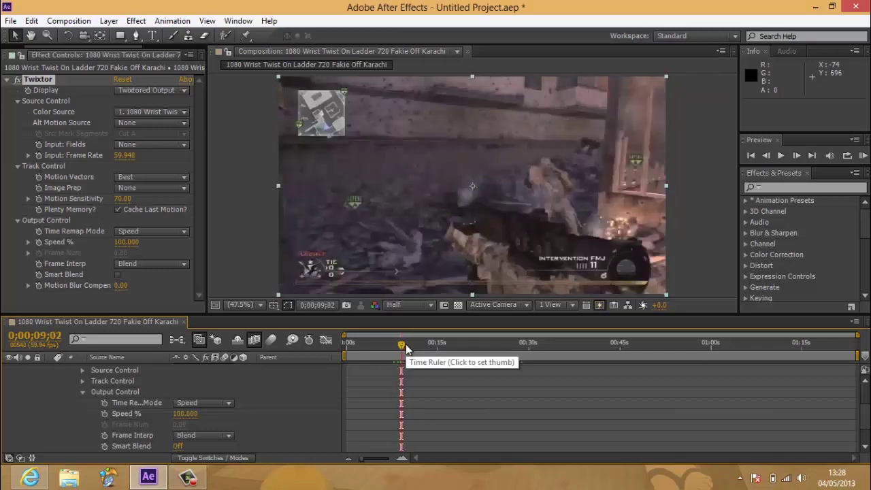
Add a Twixtor Speed % keyframe at 0;00;09;15 and drop the speed to 1
{"action": "left_click", "coordinate": [791, 155]}
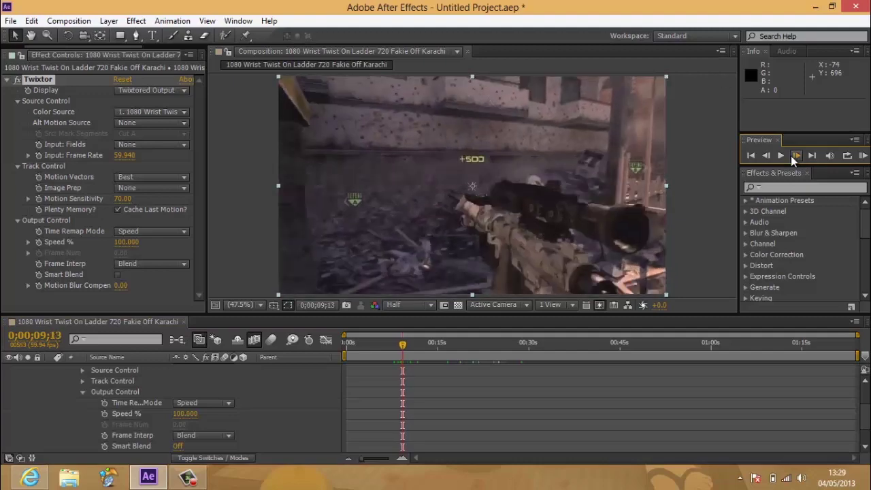
{"action": "left_click", "coordinate": [768, 158]}
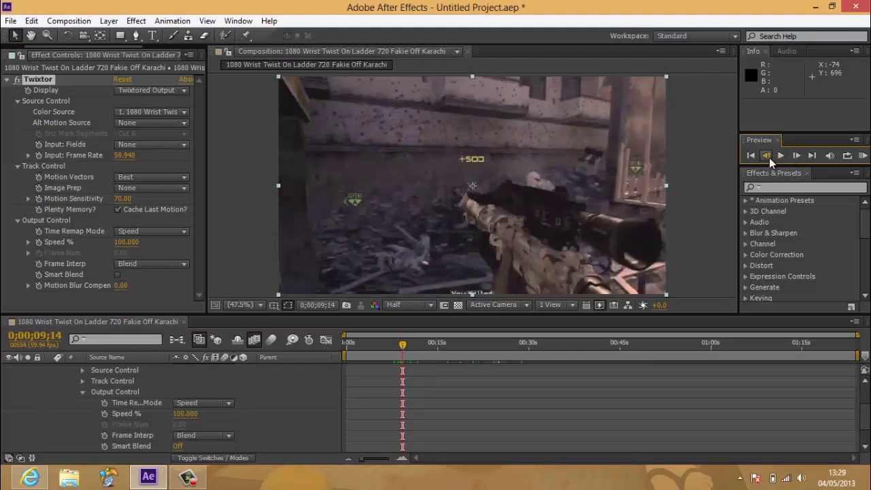
{"action": "left_click", "coordinate": [769, 157]}
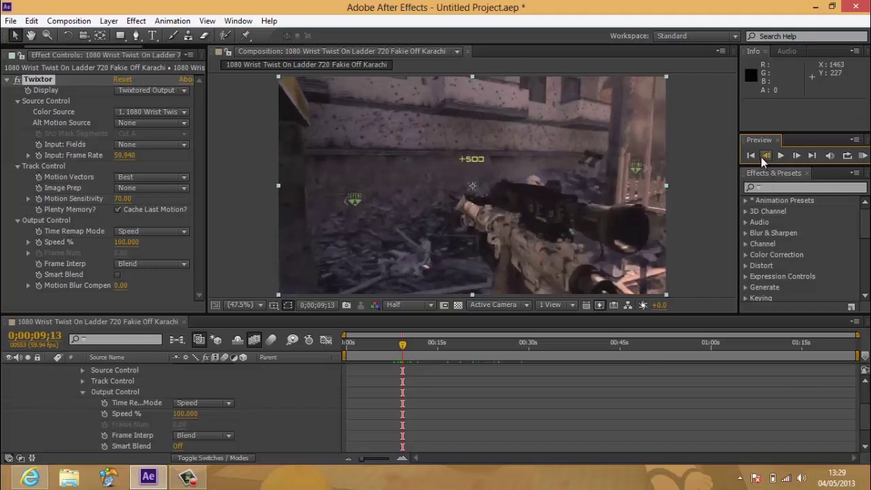
{"action": "left_click", "coordinate": [104, 414]}
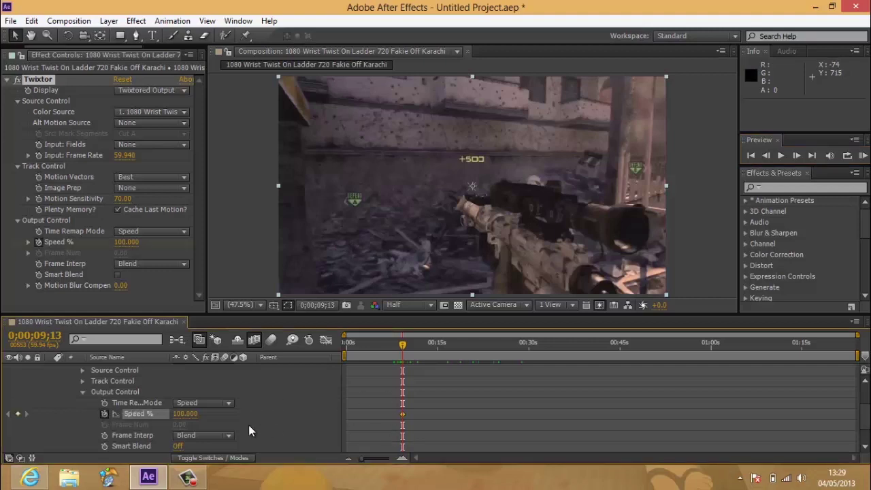
{"action": "left_click", "coordinate": [795, 156]}
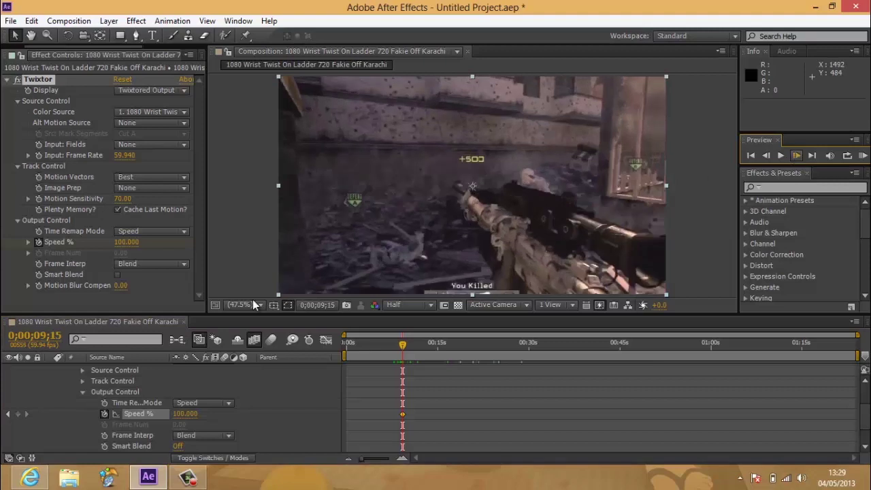
{"action": "left_click", "coordinate": [185, 415]}
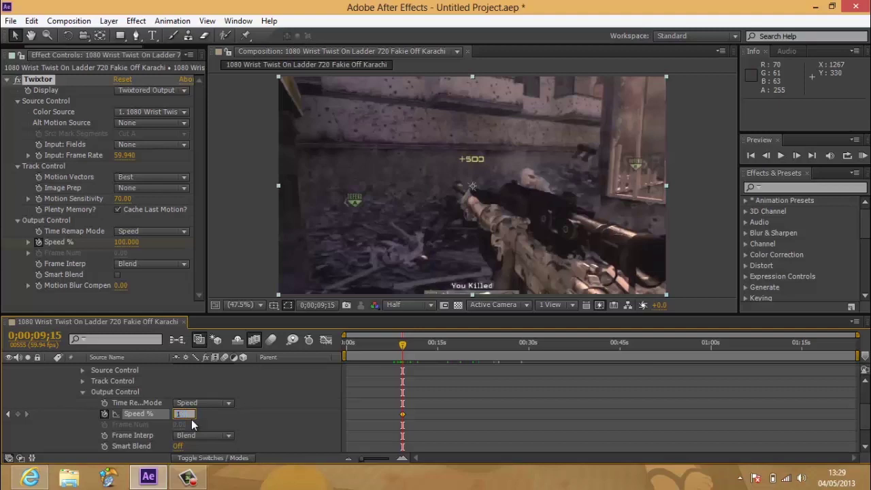
{"action": "type", "text": "1"}
{"action": "key", "text": "Return"}
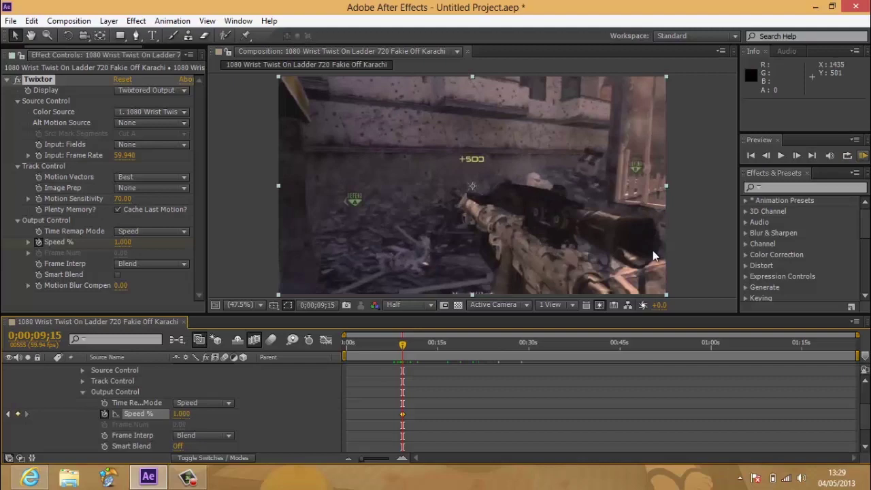
Keyframe Speed % at 0;00;27;36, then set it back to 100 at 0;00;27;38
{"action": "left_click_drag", "start_coordinate": [406, 350], "coordinate": [515, 360]}
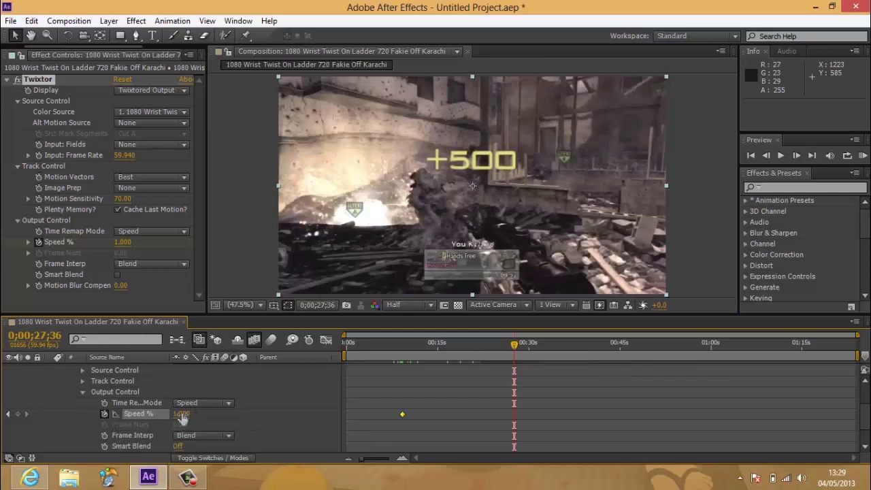
{"action": "left_click", "coordinate": [17, 414]}
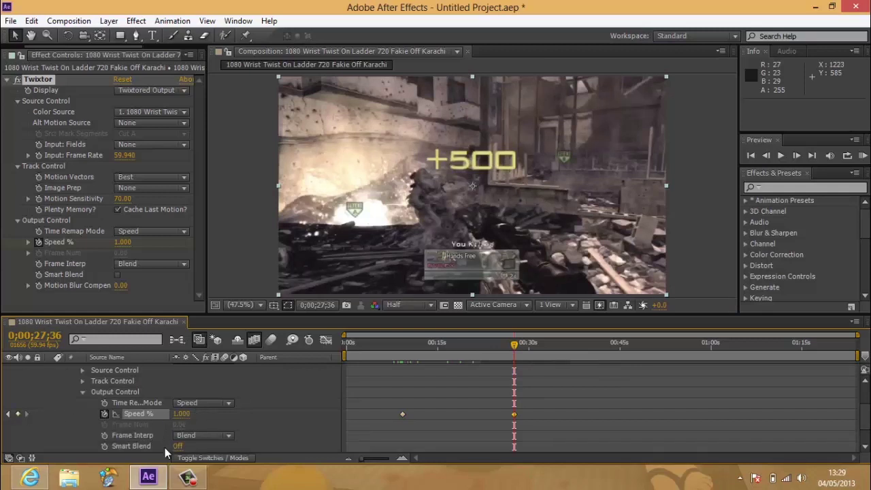
{"action": "left_click", "coordinate": [797, 157]}
{"action": "left_click", "coordinate": [797, 157]}
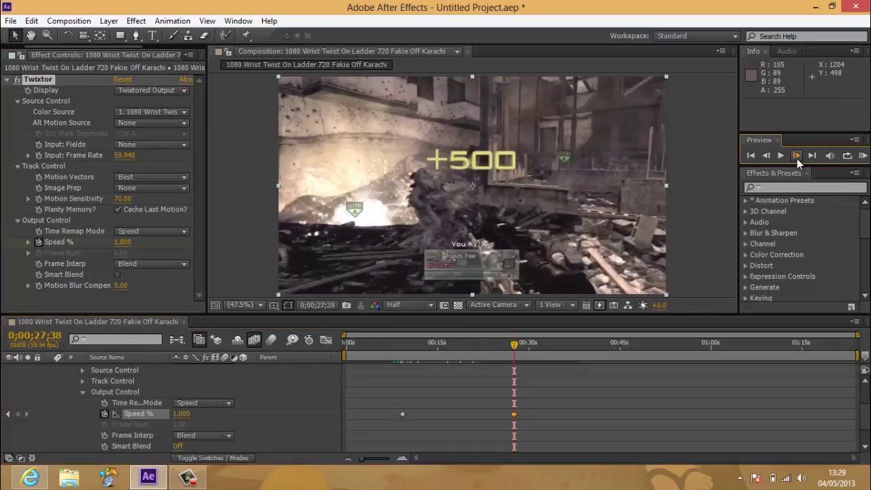
{"action": "left_click", "coordinate": [180, 414]}
{"action": "type", "text": "10"}
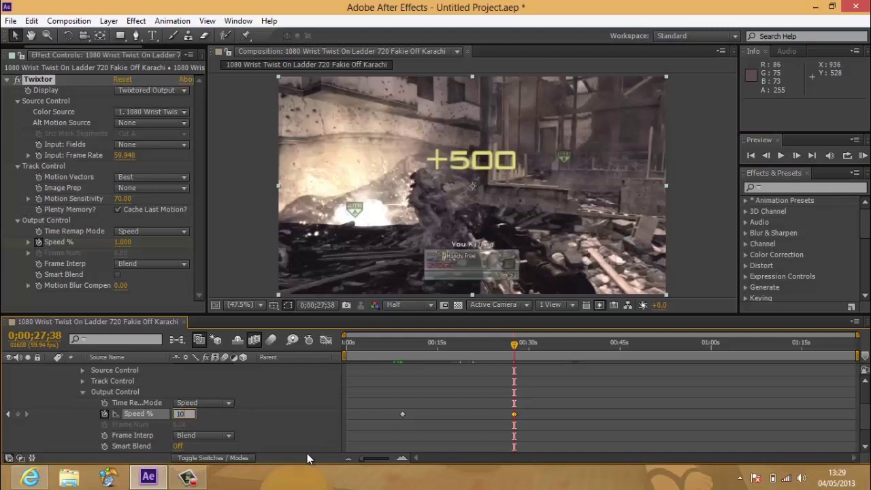
{"action": "type", "text": "0"}
{"action": "key", "text": "Return"}
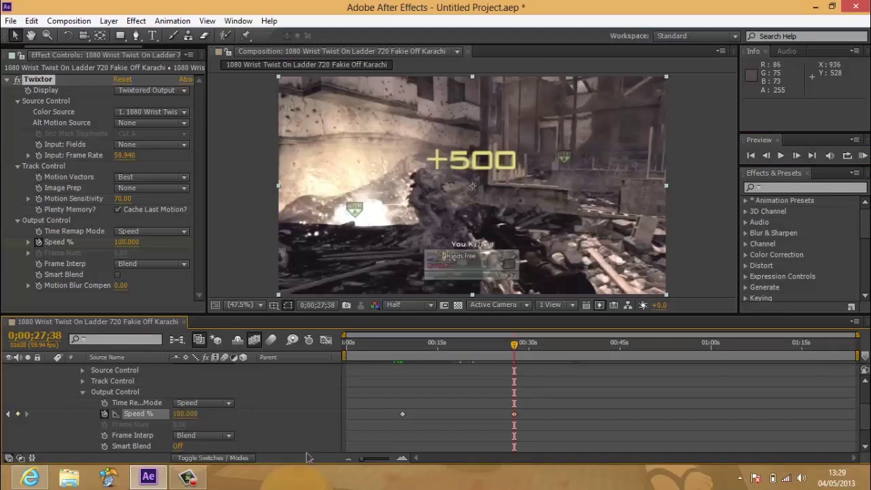
{"action": "left_click", "coordinate": [532, 343]}
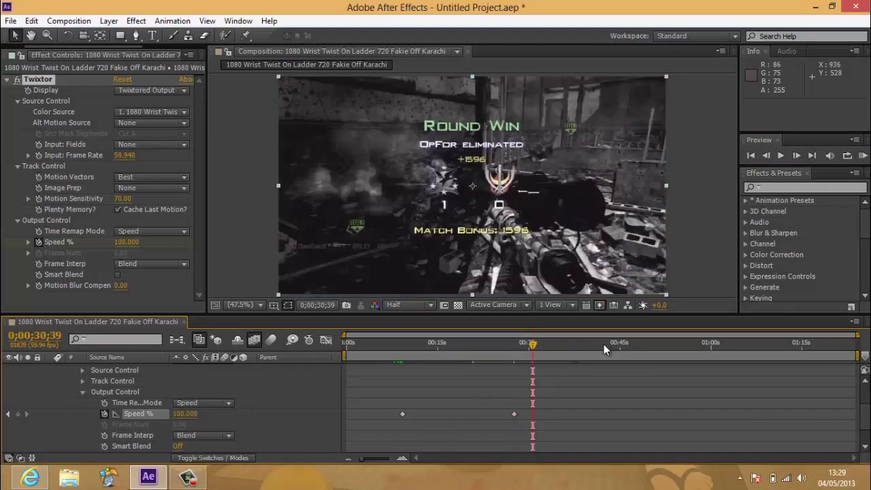
Collapse Twixtor, return to the Project panel, minimise After Effects and bring up the screen recorder
{"action": "left_click", "coordinate": [603, 344]}
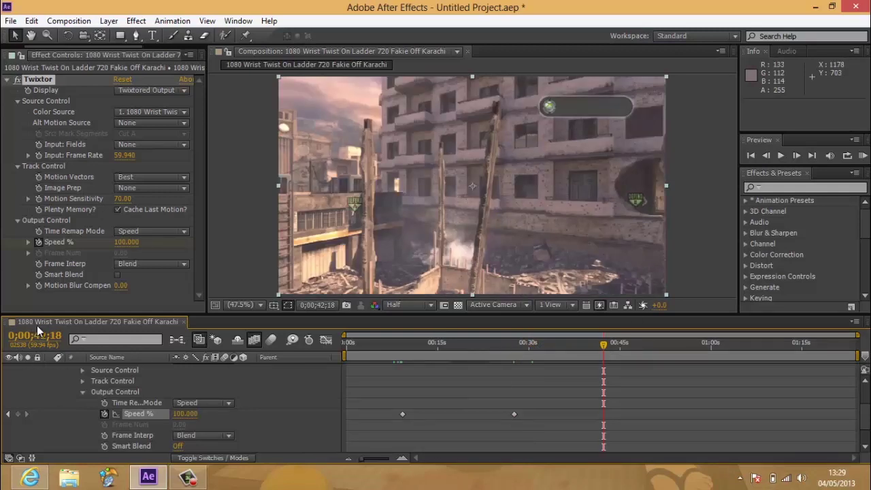
{"action": "left_click", "coordinate": [8, 80]}
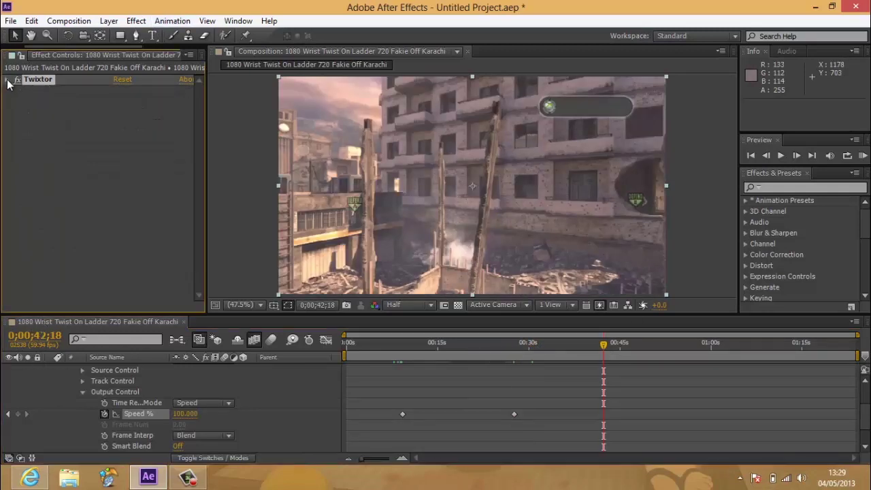
{"action": "scroll", "coordinate": [52, 51], "scroll_direction": "up", "scroll_amount": 1}
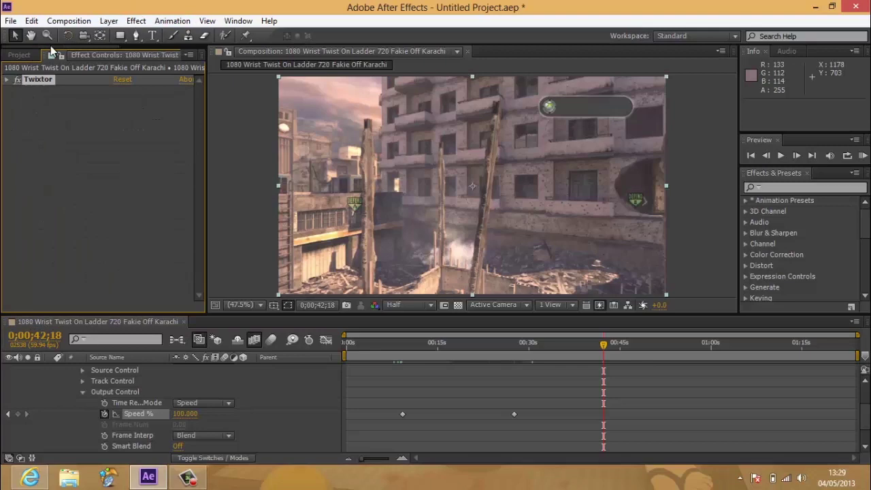
{"action": "left_click", "coordinate": [24, 54]}
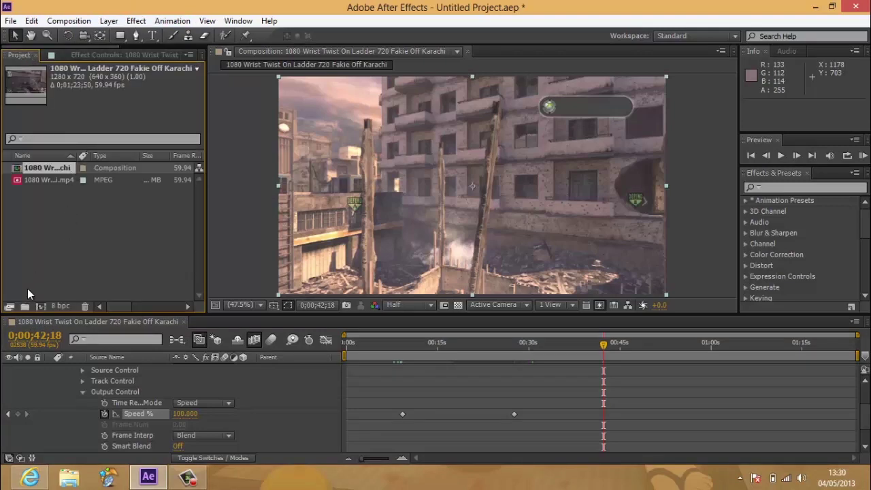
{"action": "left_click", "coordinate": [819, 8]}
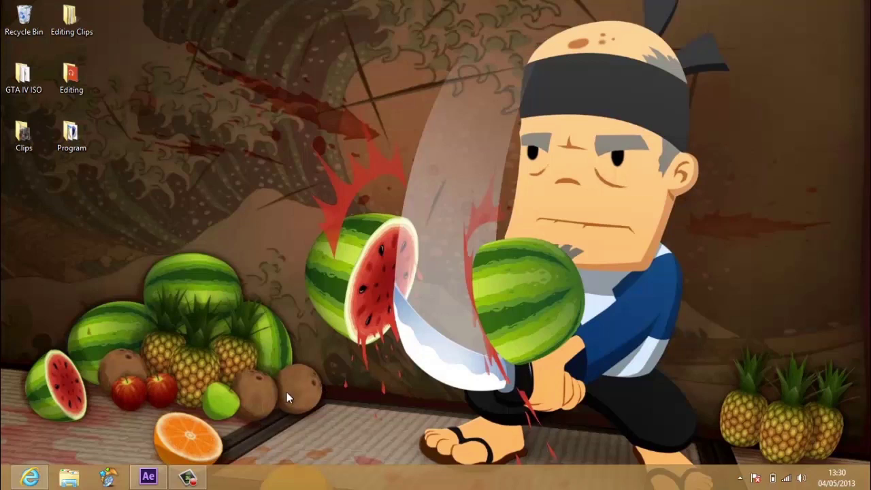
{"action": "left_click", "coordinate": [183, 479]}
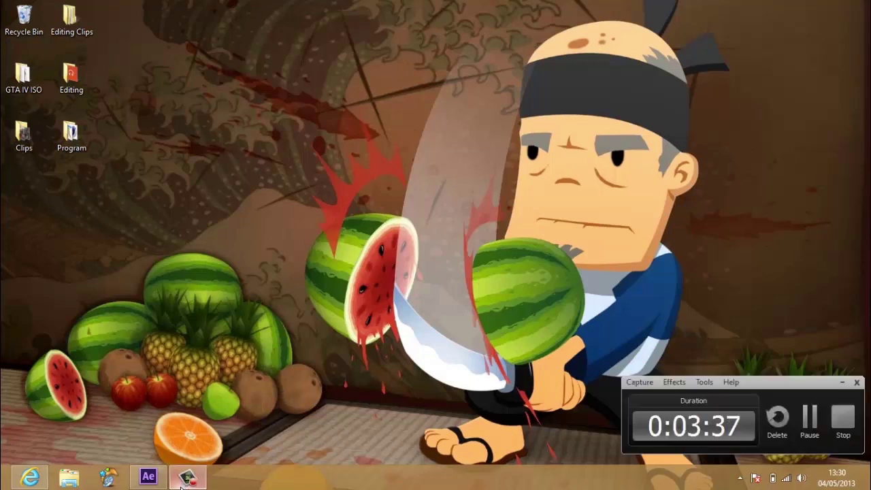